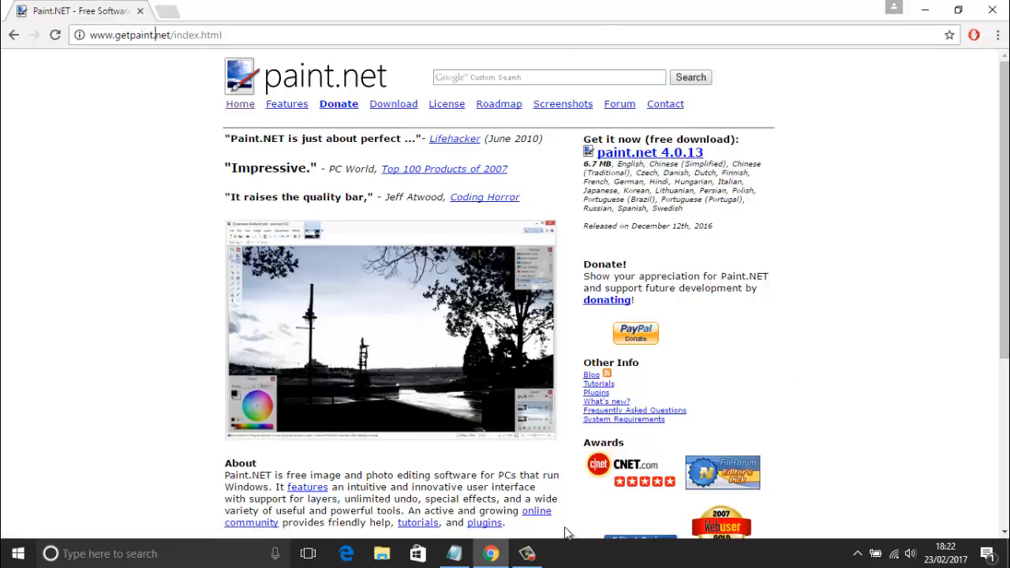
# Switch to File Explorer and open the Downloads folder
pyautogui.press('super+e')
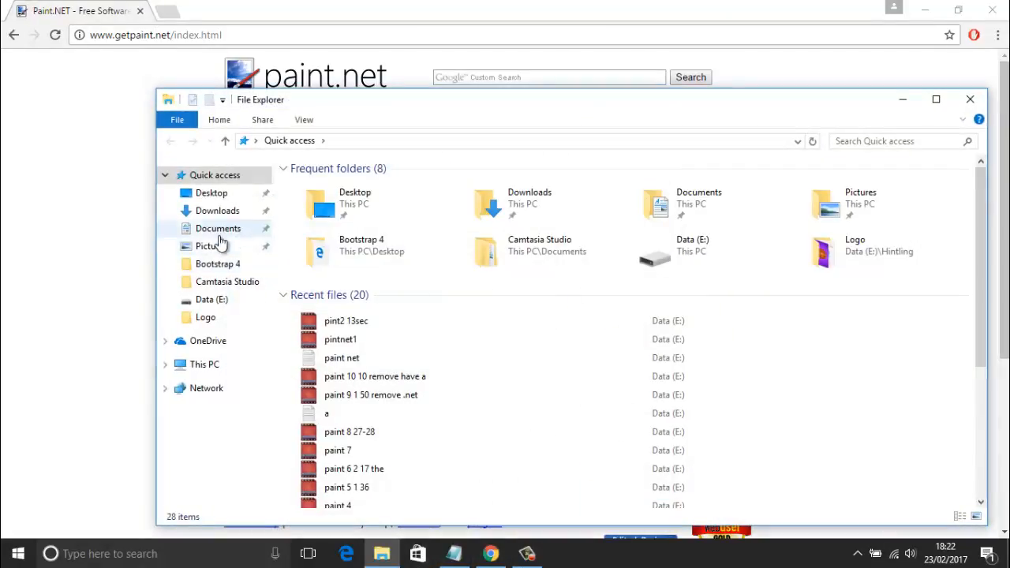
pyautogui.click(217, 210)
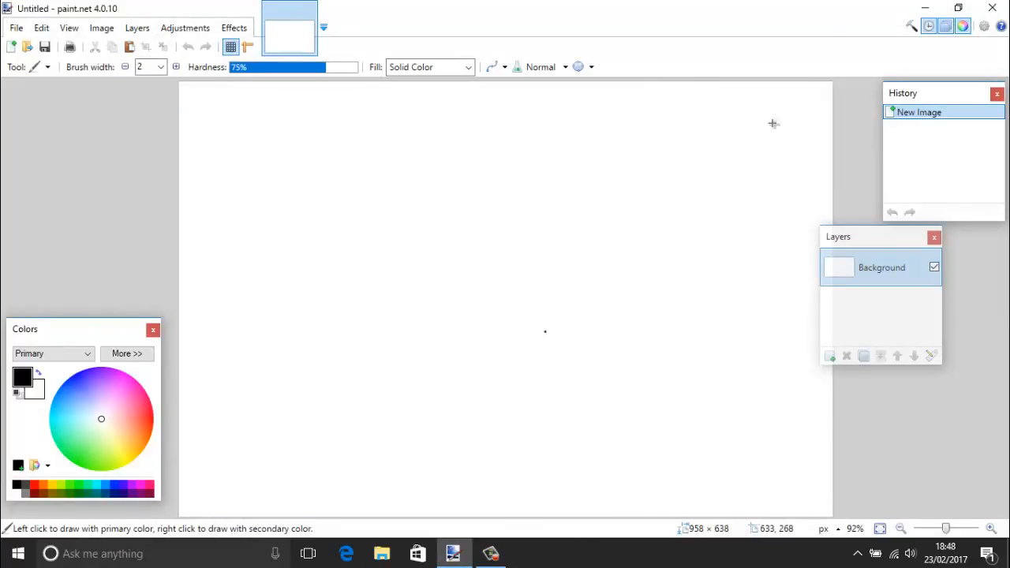
# Open the calculator picture from the desktop as an image in paint.net
pyautogui.click(925, 8)
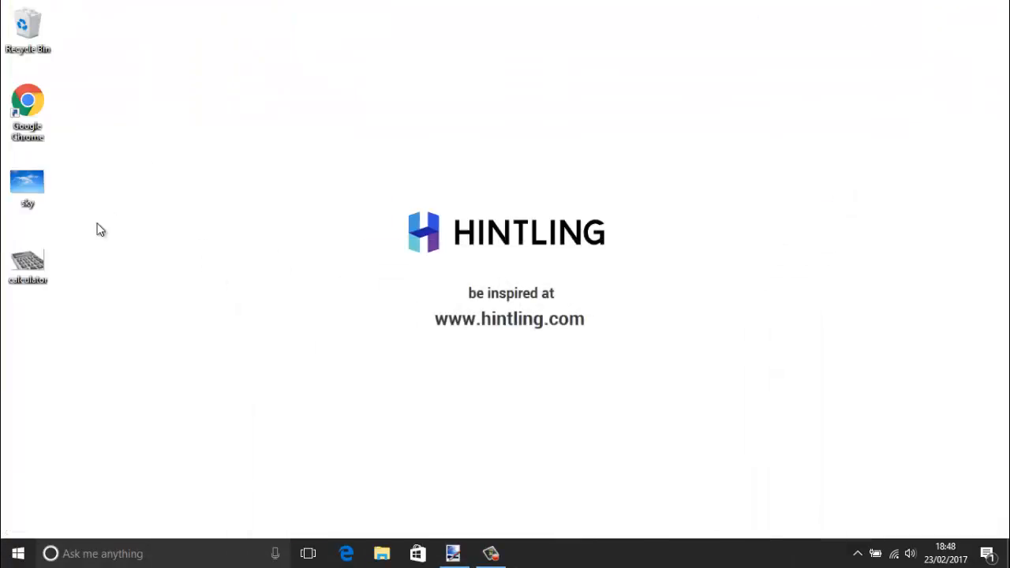
pyautogui.moveTo(27, 265)
pyautogui.mouseDown()
pyautogui.moveTo(363, 248)
pyautogui.moveTo(458, 485)
pyautogui.moveTo(455, 556)
pyautogui.moveTo(468, 541)
pyautogui.moveTo(453, 548)
pyautogui.moveTo(353, 224)
pyautogui.mouseUp()
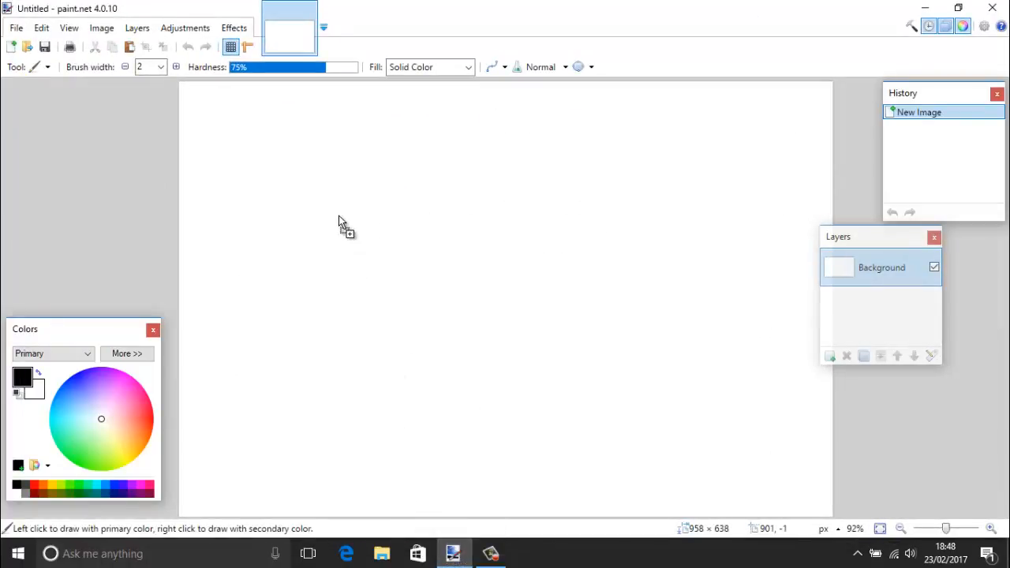
pyautogui.moveTo(284, 173); pyautogui.dragTo(278, 169)
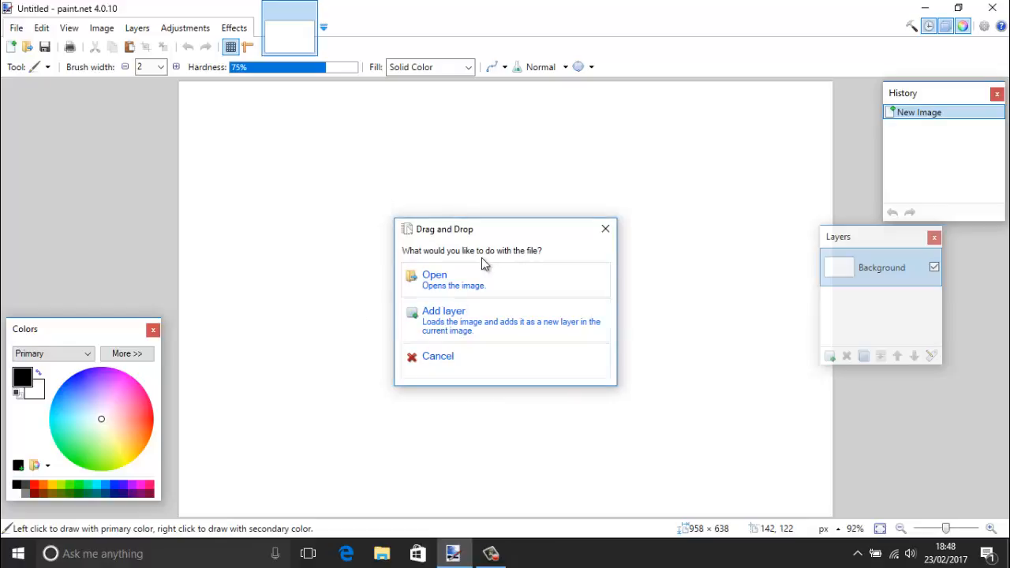
pyautogui.click(458, 283)
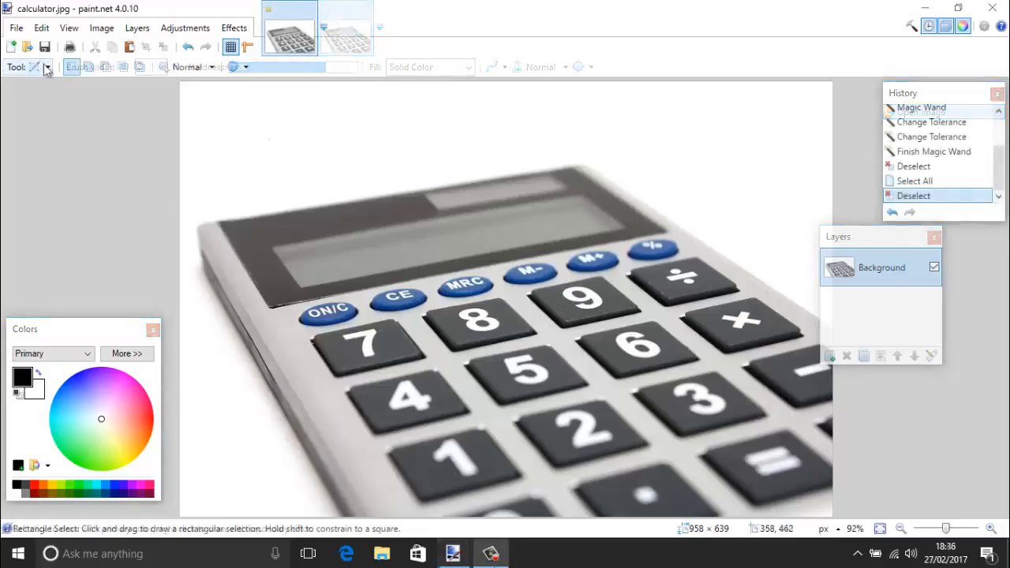
# Activate the Magic Wand tool with a 39% tolerance and the Contiguous flood mode
pyautogui.click(46, 67)
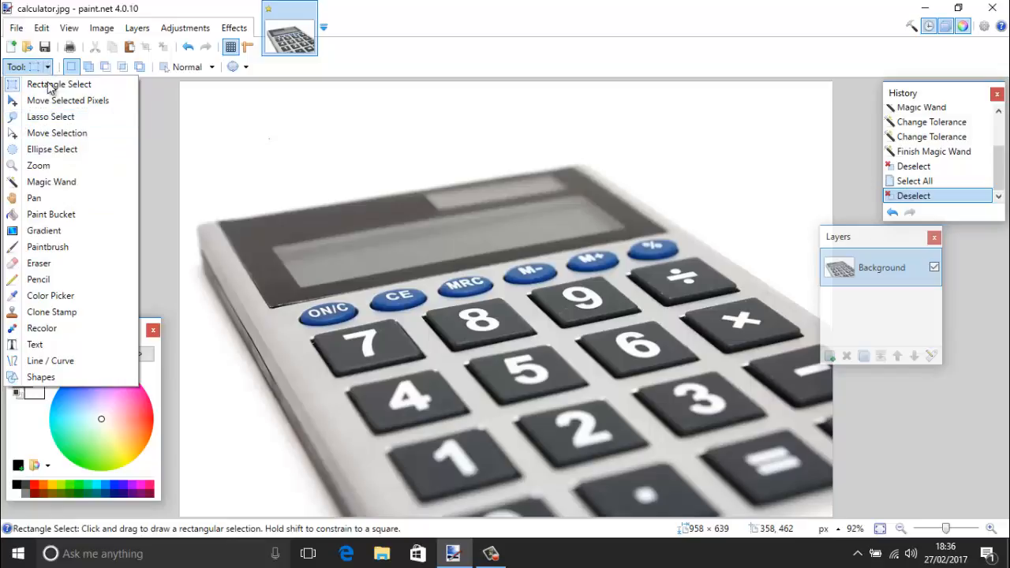
pyautogui.click(54, 183)
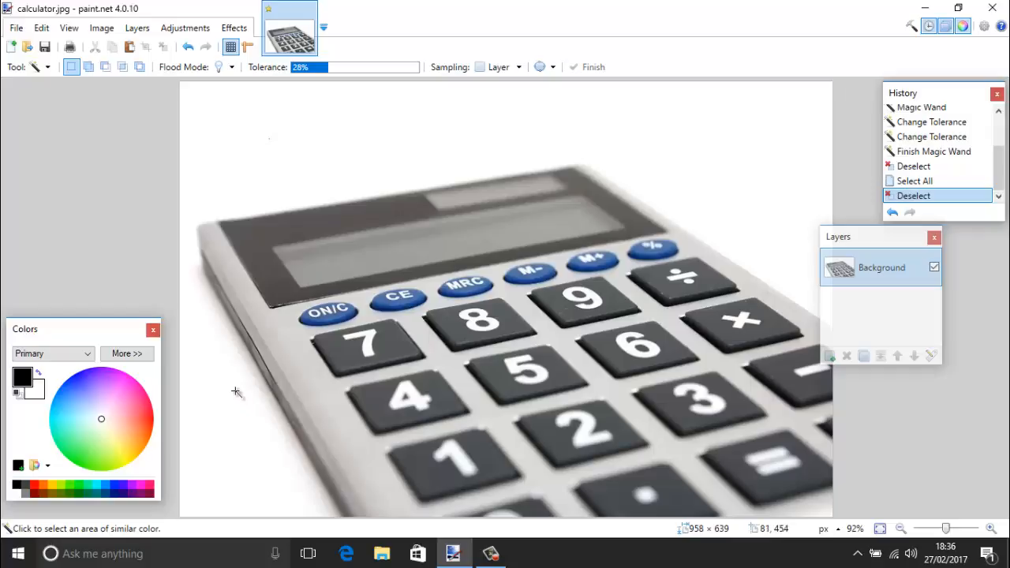
pyautogui.click(232, 68)
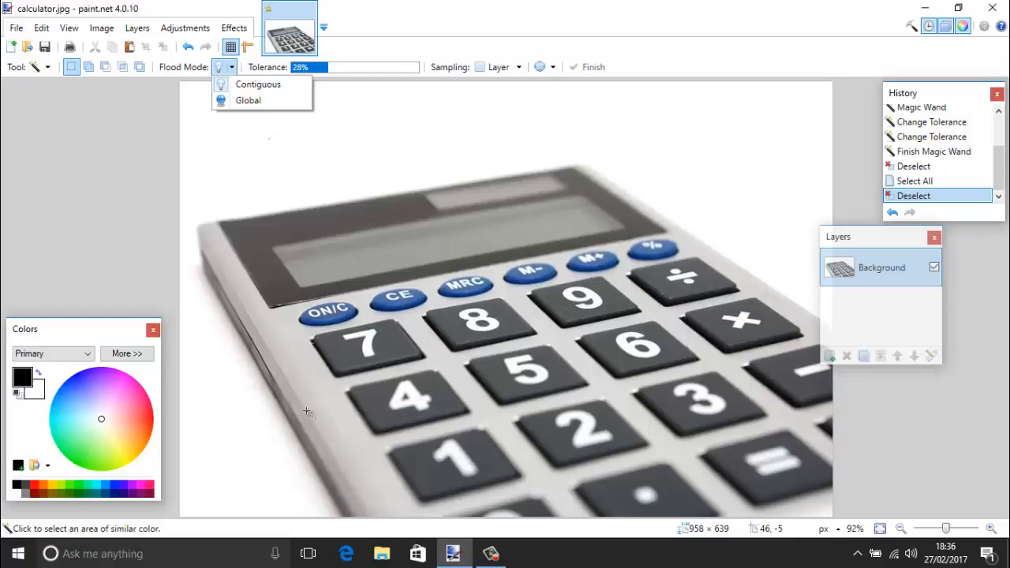
pyautogui.click(264, 96)
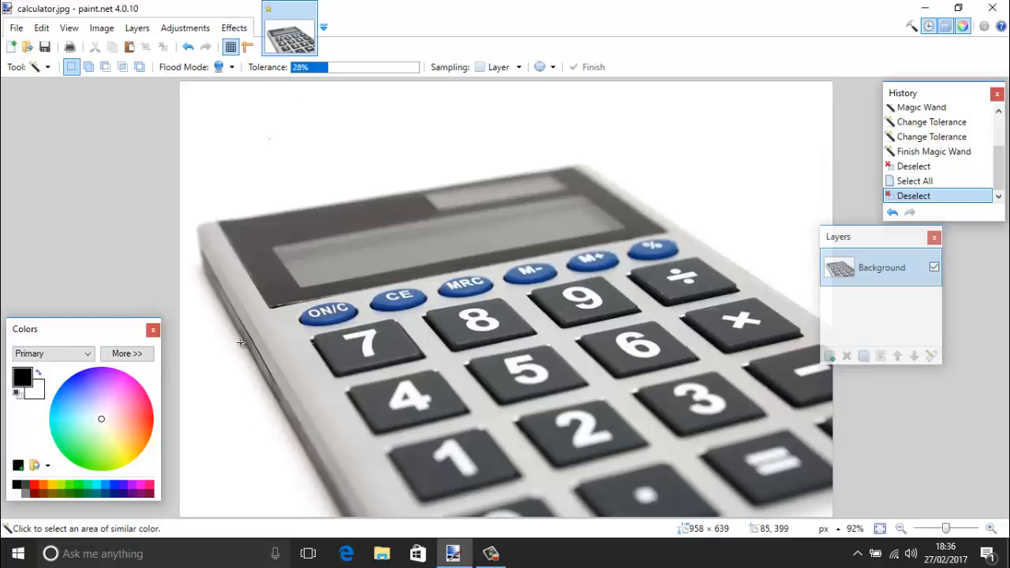
pyautogui.moveTo(329, 68)
pyautogui.mouseDown()
pyautogui.moveTo(374, 73)
pyautogui.moveTo(337, 70)
pyautogui.moveTo(337, 80)
pyautogui.mouseUp()
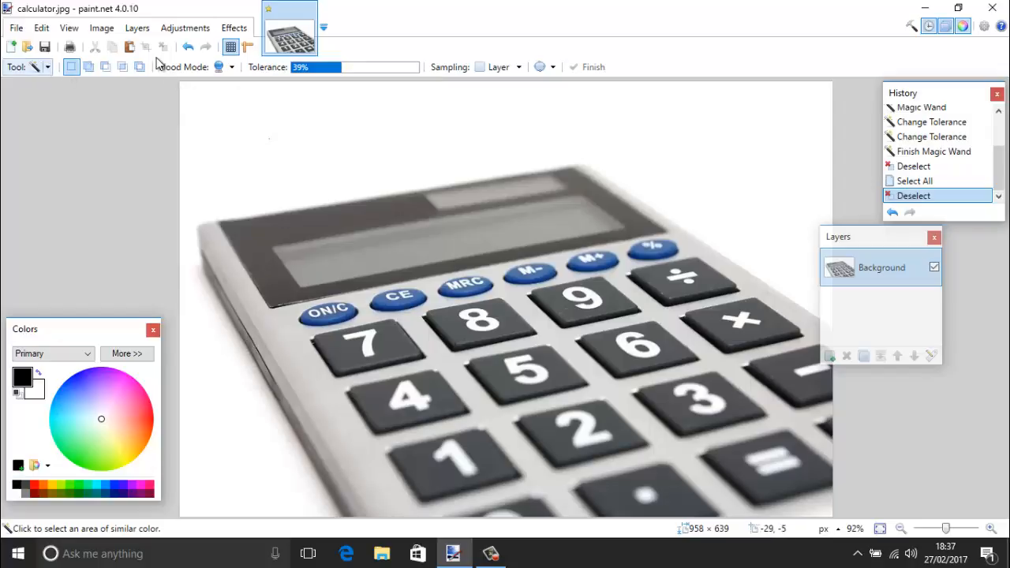
pyautogui.click(221, 67)
pyautogui.click(245, 84)
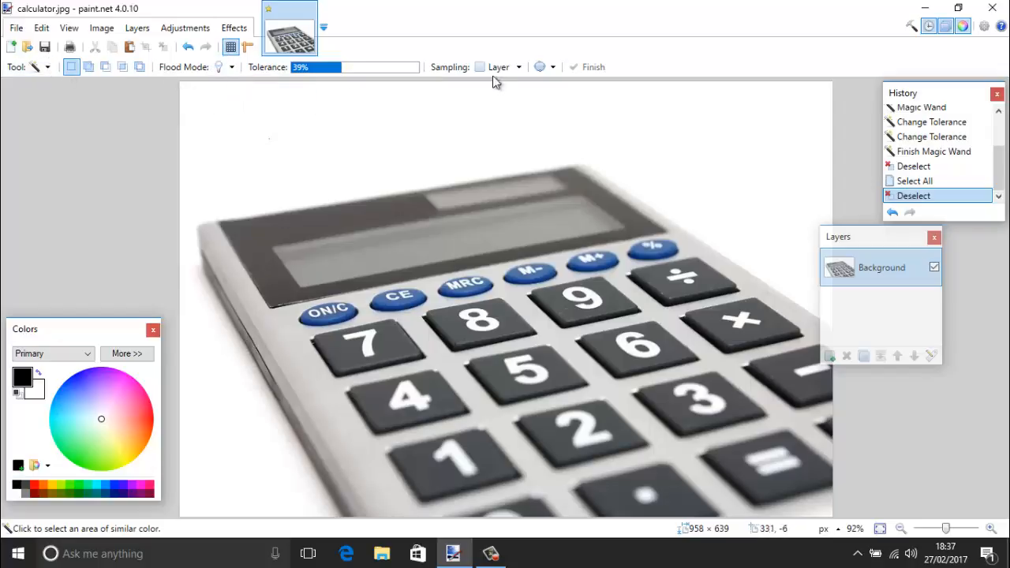
# Select the white area around the calculator with the Magic Wand at 28% tolerance and erase it
pyautogui.click(269, 118)
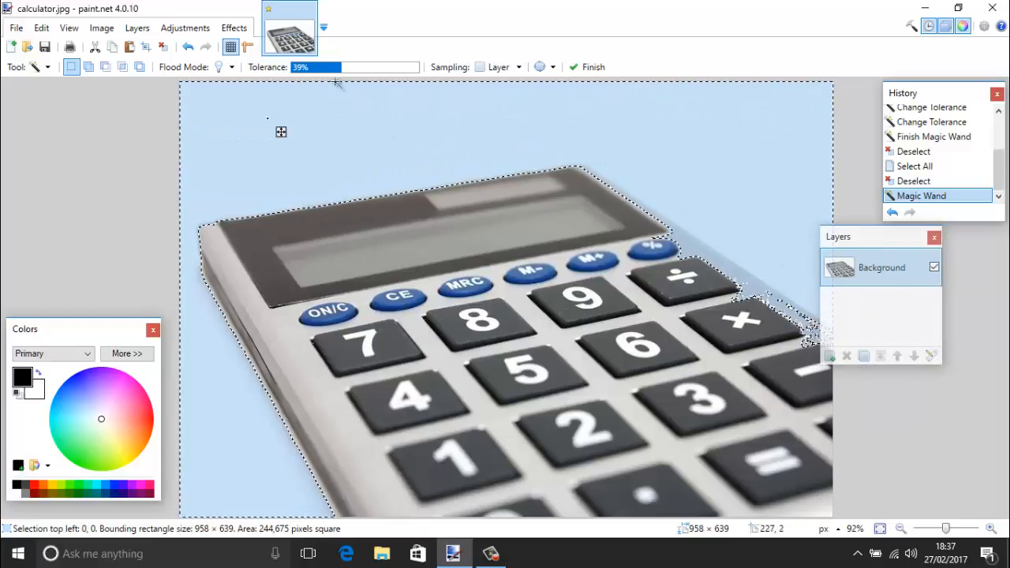
pyautogui.moveTo(340, 66); pyautogui.dragTo(334, 68)
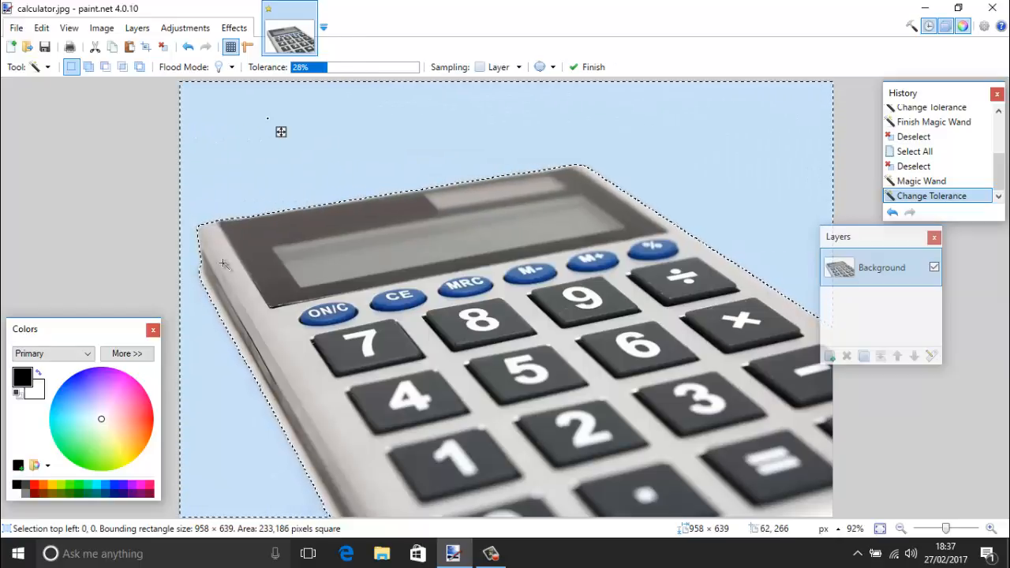
pyautogui.press('Delete')
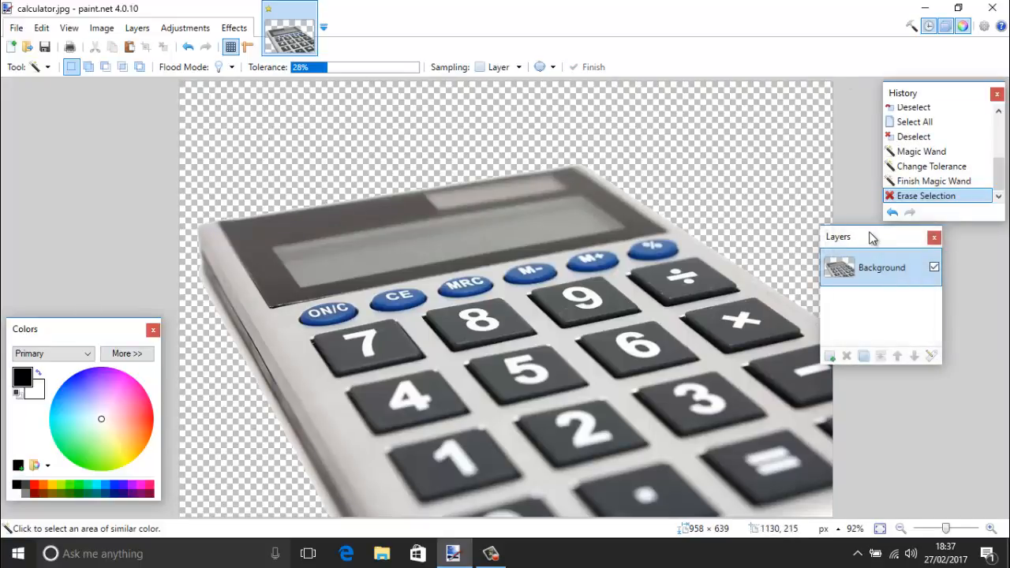
# Add the sky picture from the desktop as a new layer and place it beneath the calculator layer
pyautogui.moveTo(872, 237); pyautogui.dragTo(927, 238)
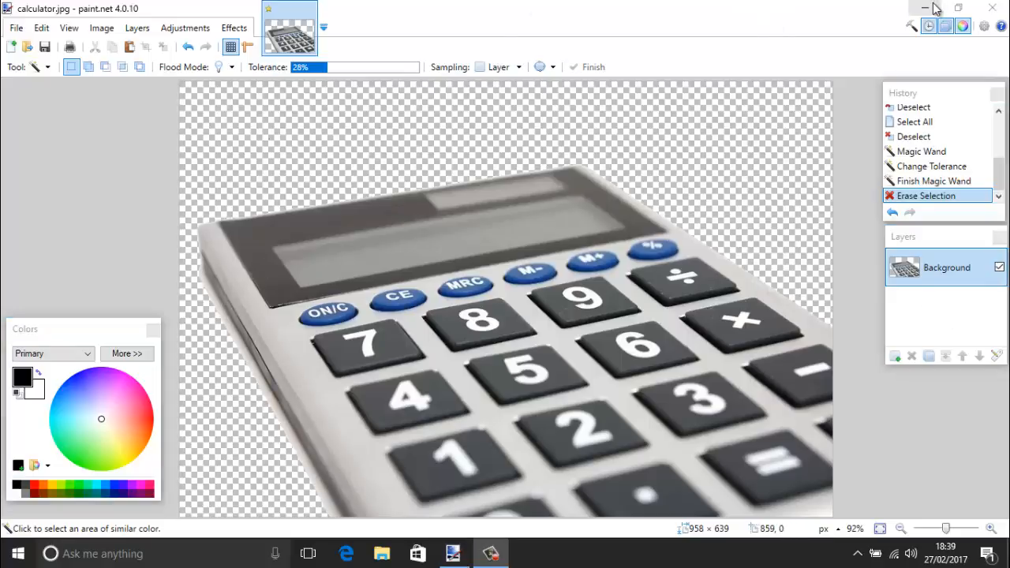
pyautogui.click(936, 8)
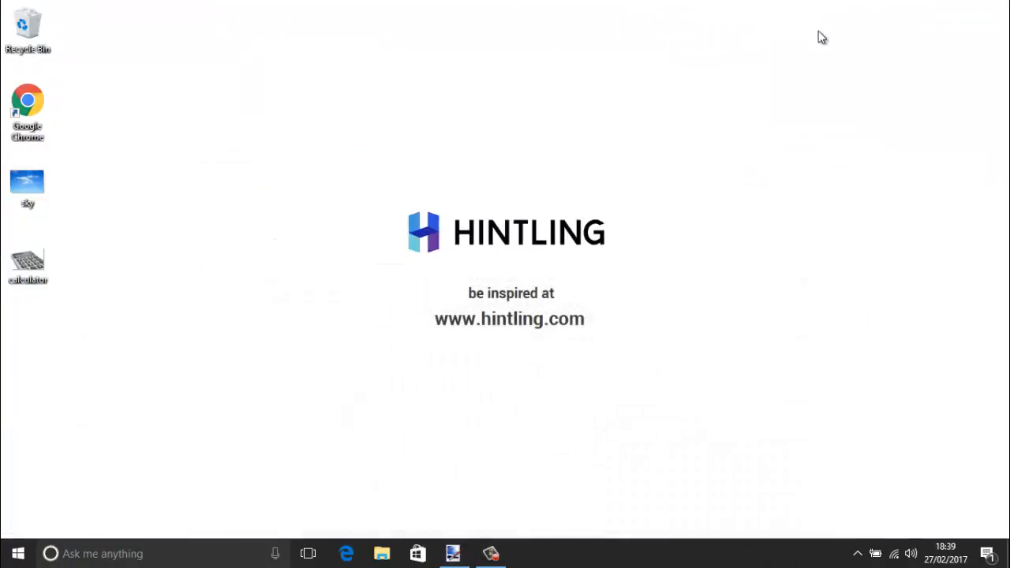
pyautogui.moveTo(27, 184)
pyautogui.mouseDown()
pyautogui.moveTo(182, 203)
pyautogui.moveTo(445, 453)
pyautogui.moveTo(458, 555)
pyautogui.moveTo(467, 494)
pyautogui.moveTo(913, 296)
pyautogui.mouseUp()
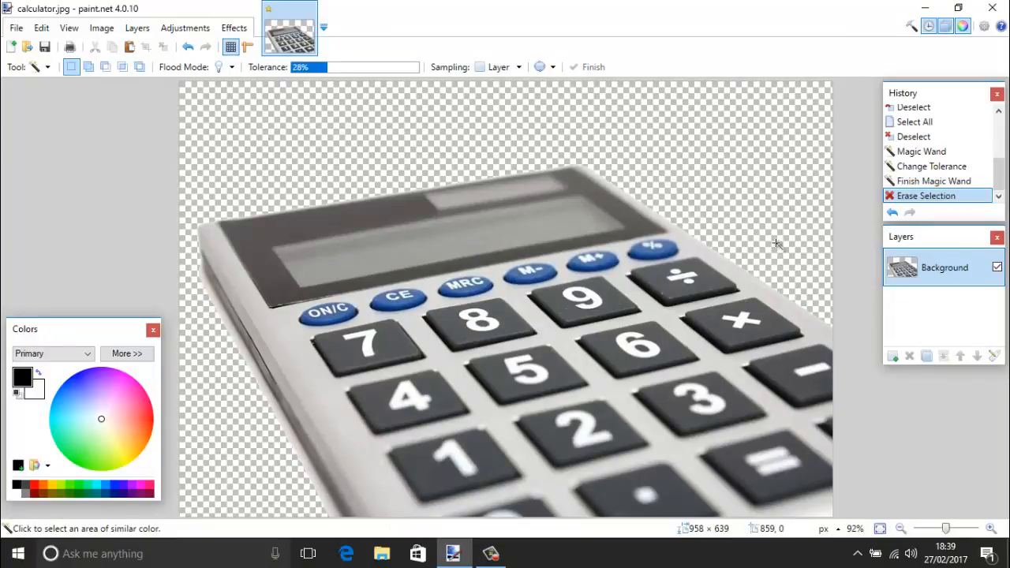
pyautogui.moveTo(777, 243); pyautogui.dragTo(738, 348)
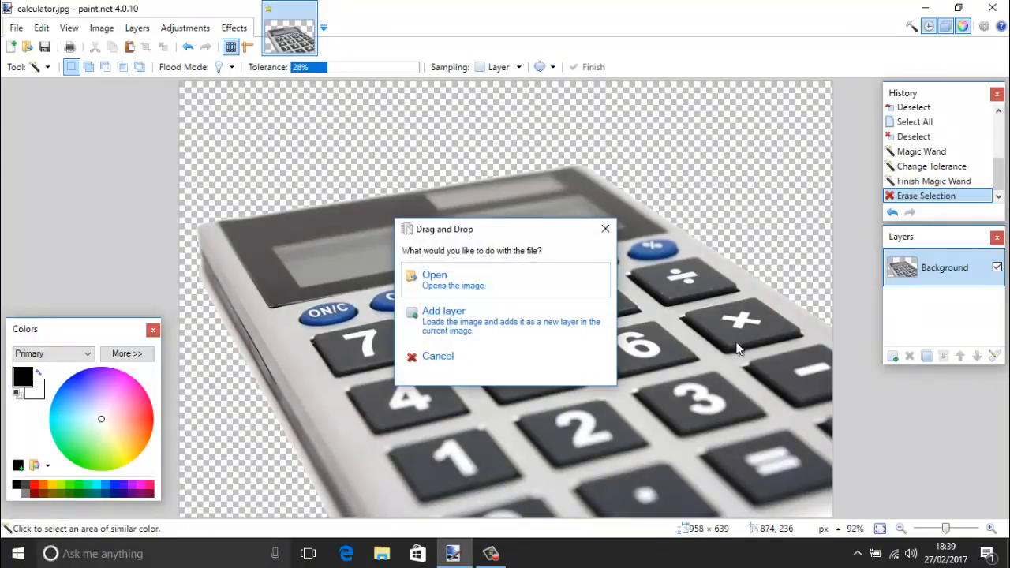
pyautogui.click(453, 326)
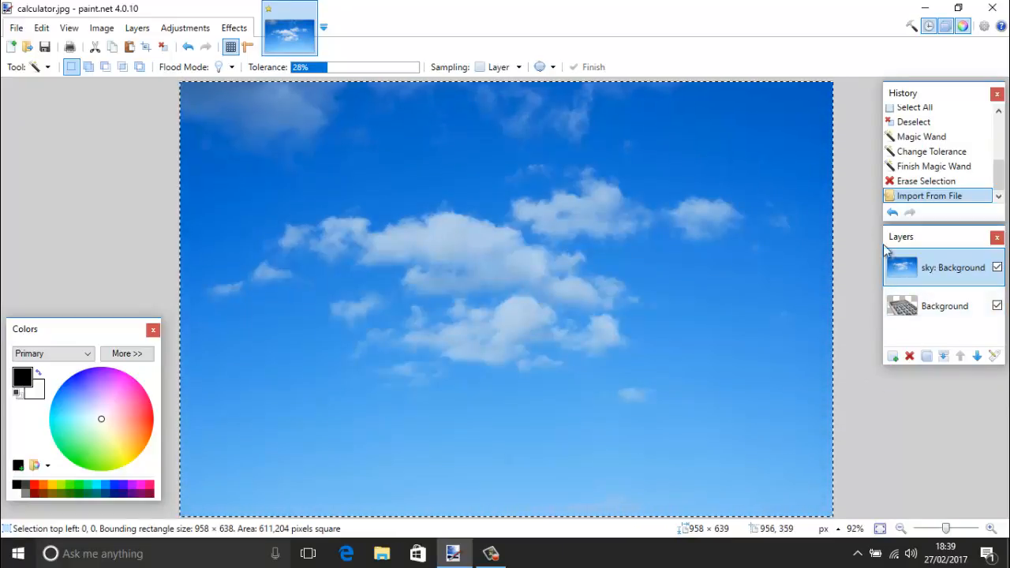
pyautogui.moveTo(936, 269); pyautogui.dragTo(952, 316)
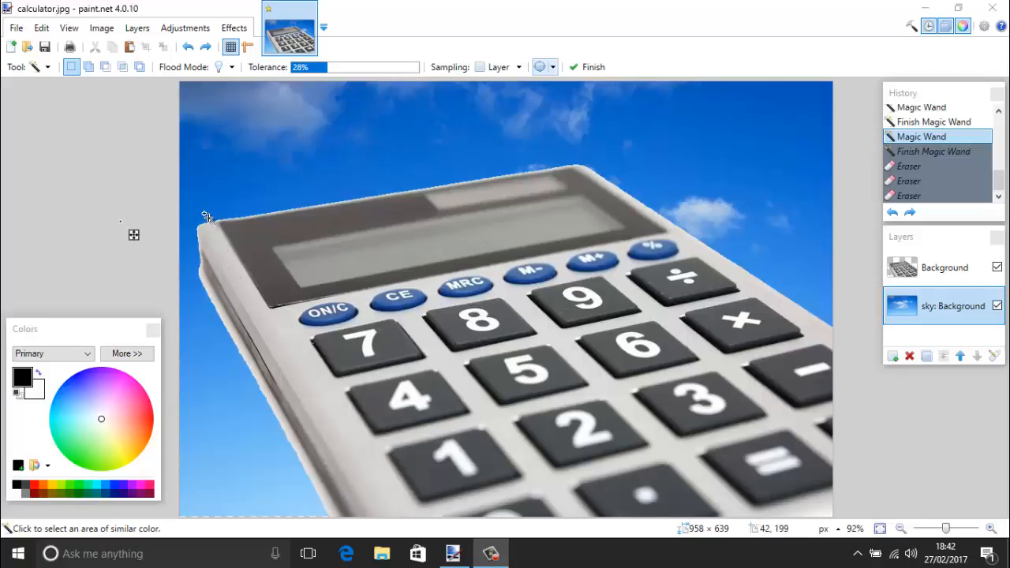
# Activate the Eraser tool and set its brush width to 40
pyautogui.click(48, 67)
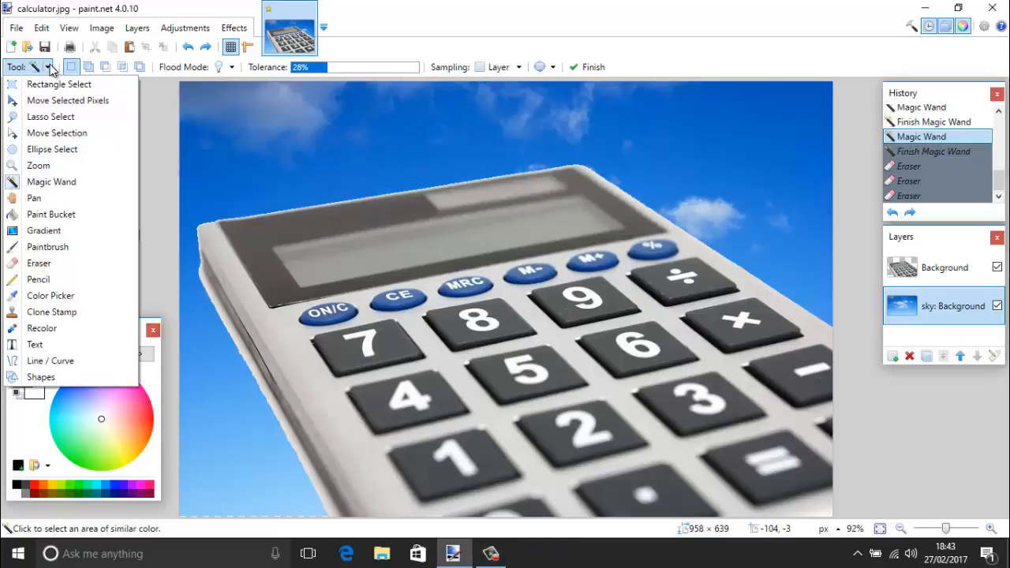
pyautogui.click(39, 263)
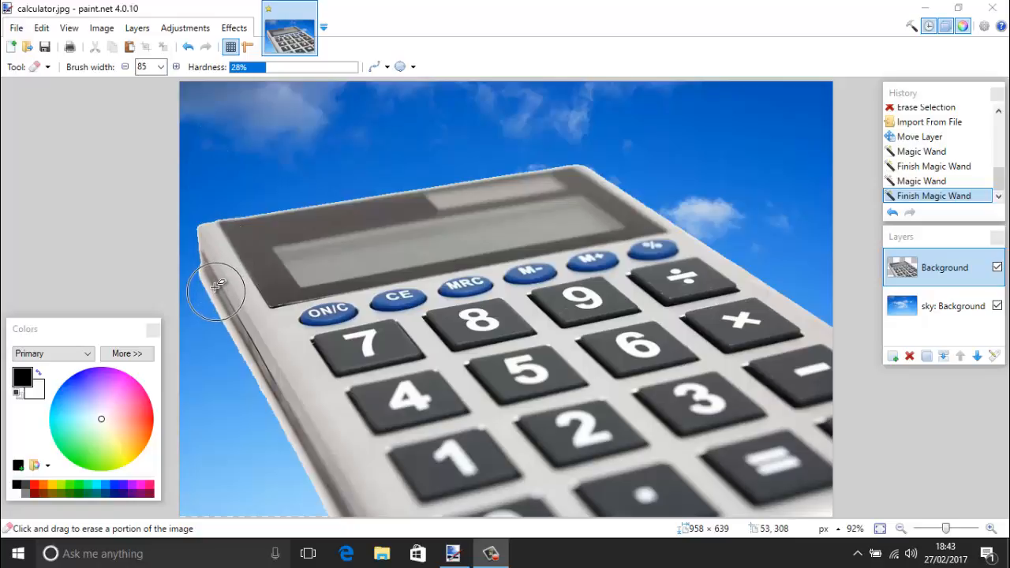
pyautogui.click(161, 70)
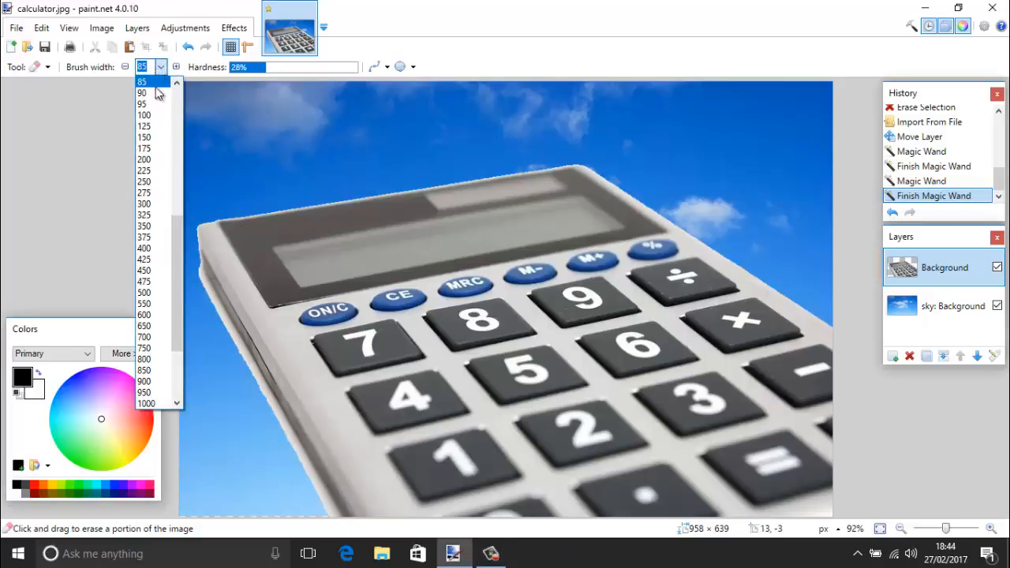
pyautogui.scroll(4, 158, 95)
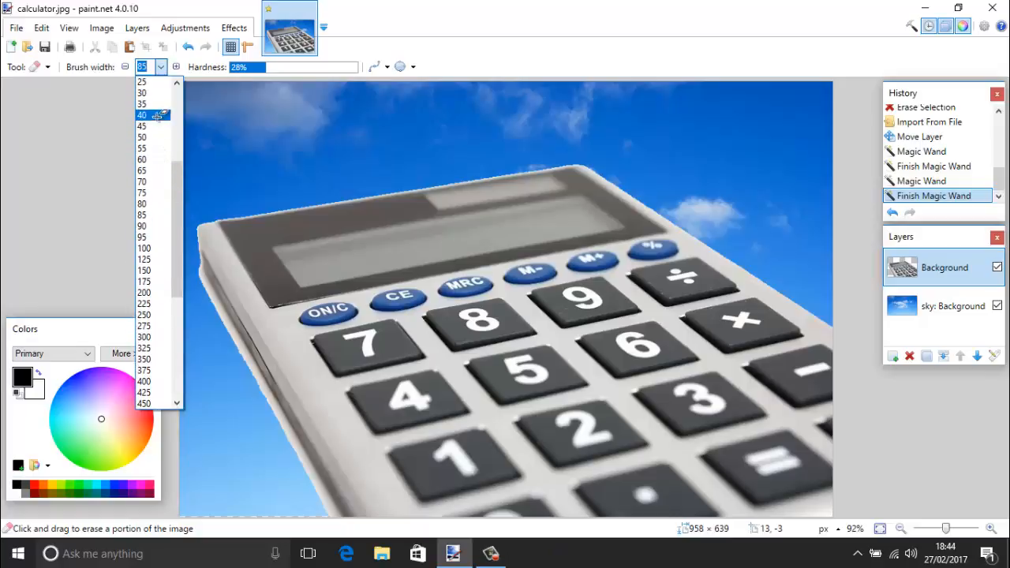
pyautogui.click(157, 115)
pyautogui.click(36, 68)
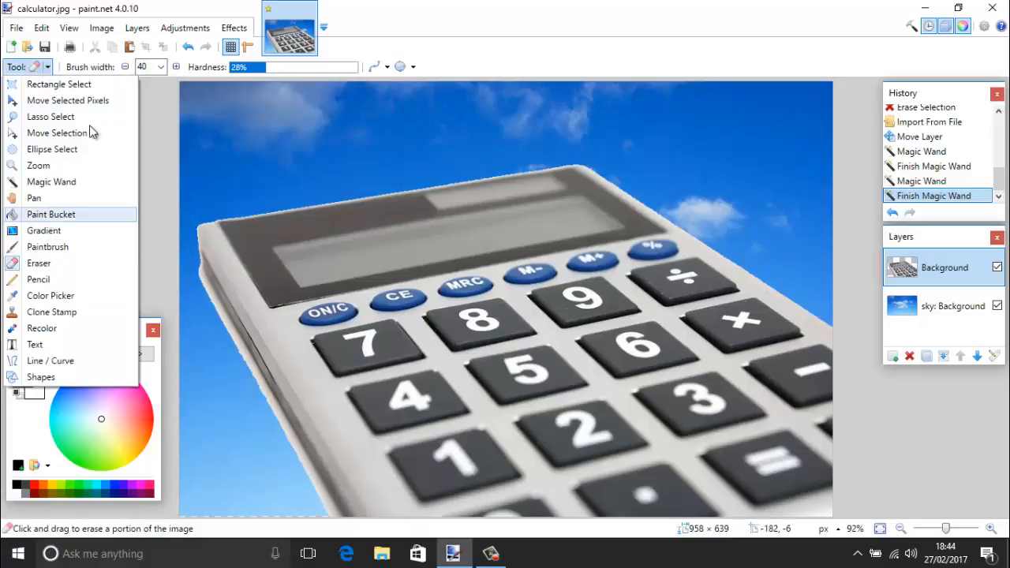
pyautogui.click(207, 71)
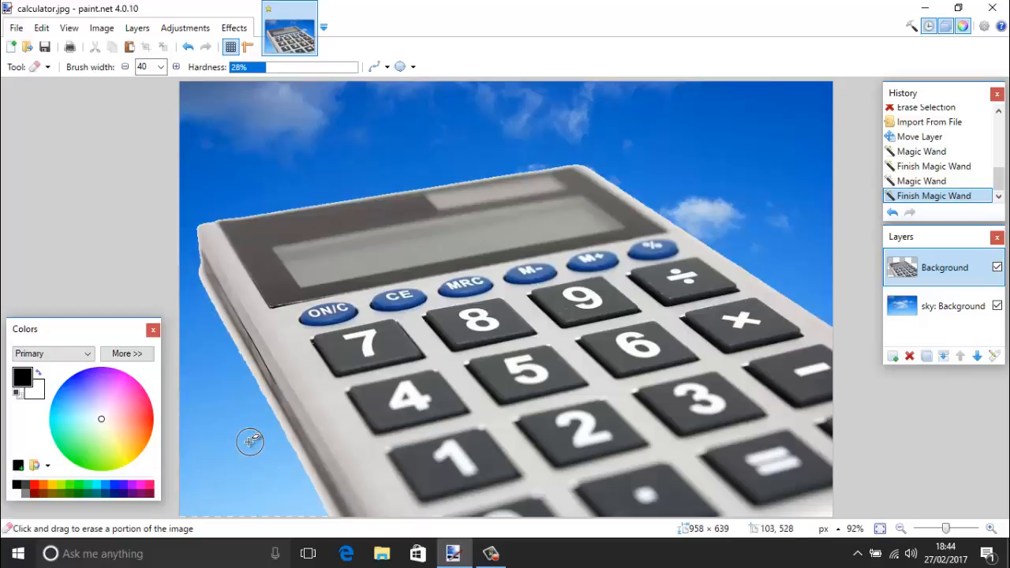
# Erase the pale, jagged fringe along the calculator's left edge on the calculator layer
pyautogui.scroll(4, 247, 443)
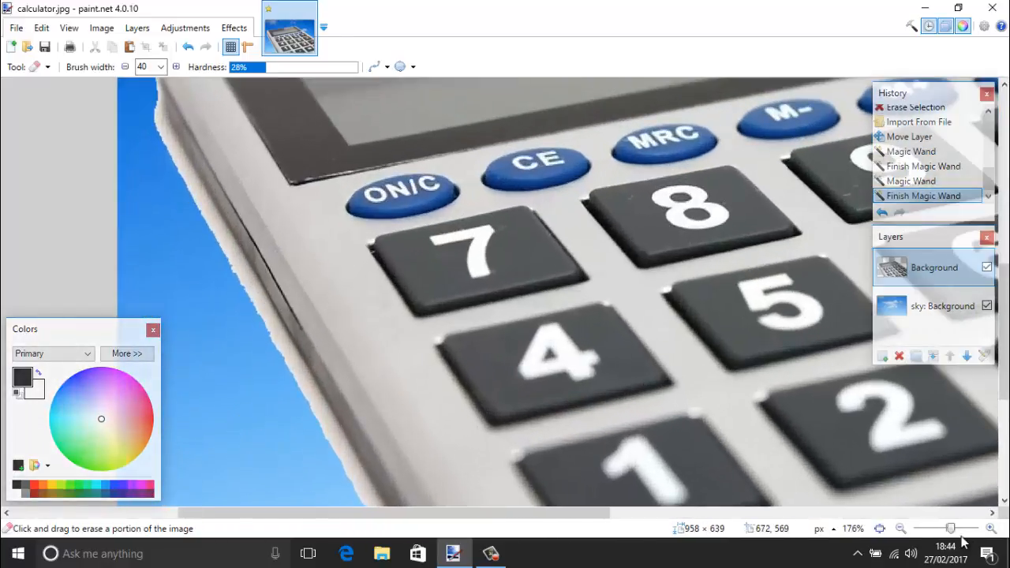
pyautogui.moveTo(296, 352)
pyautogui.mouseDown()
pyautogui.moveTo(309, 413)
pyautogui.moveTo(235, 262)
pyautogui.mouseUp()
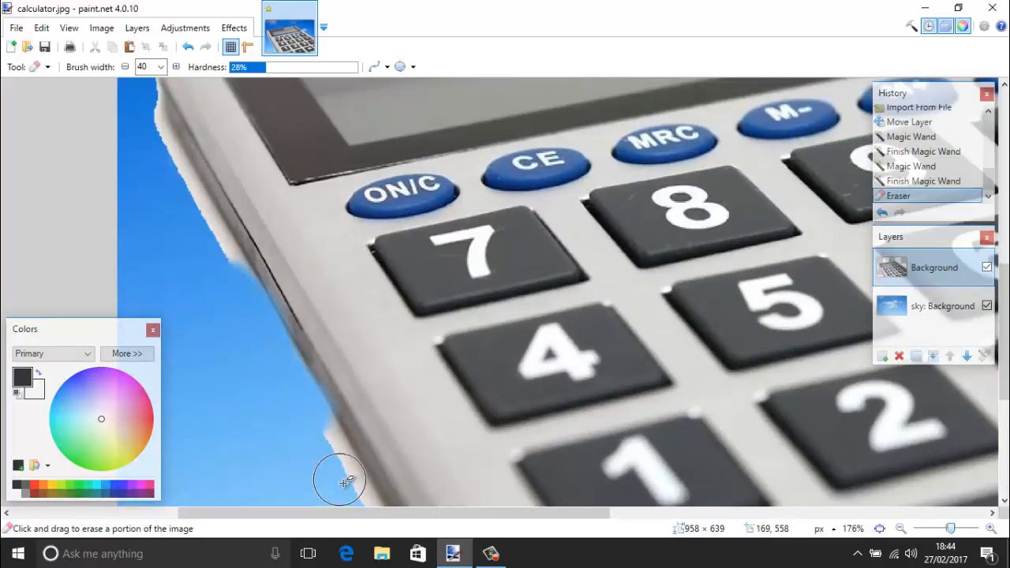
pyautogui.moveTo(341, 481); pyautogui.dragTo(305, 413)
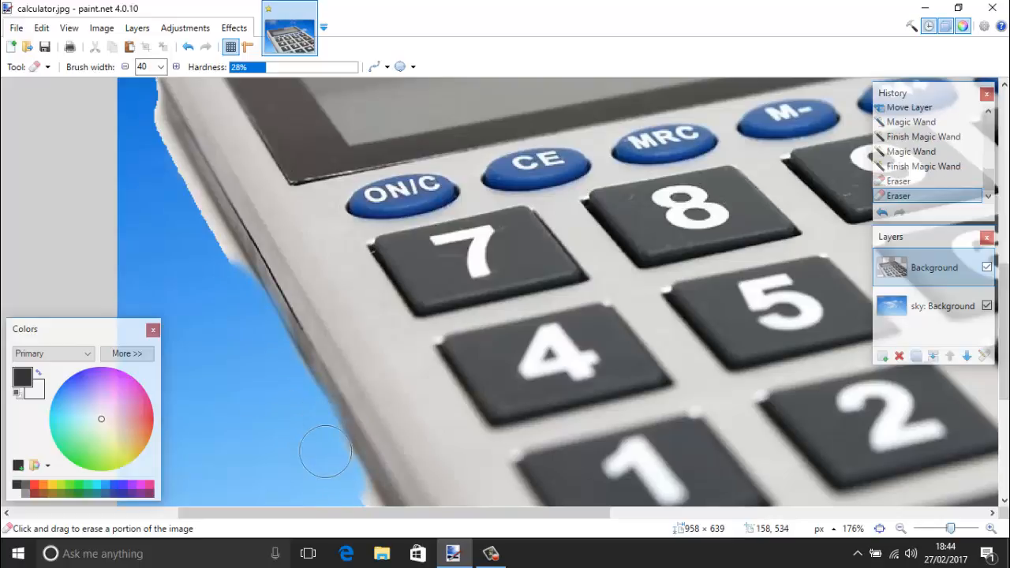
pyautogui.moveTo(325, 452)
pyautogui.mouseDown()
pyautogui.moveTo(339, 481)
pyautogui.moveTo(316, 450)
pyautogui.mouseUp()
pyautogui.scroll(2, 260, 367)
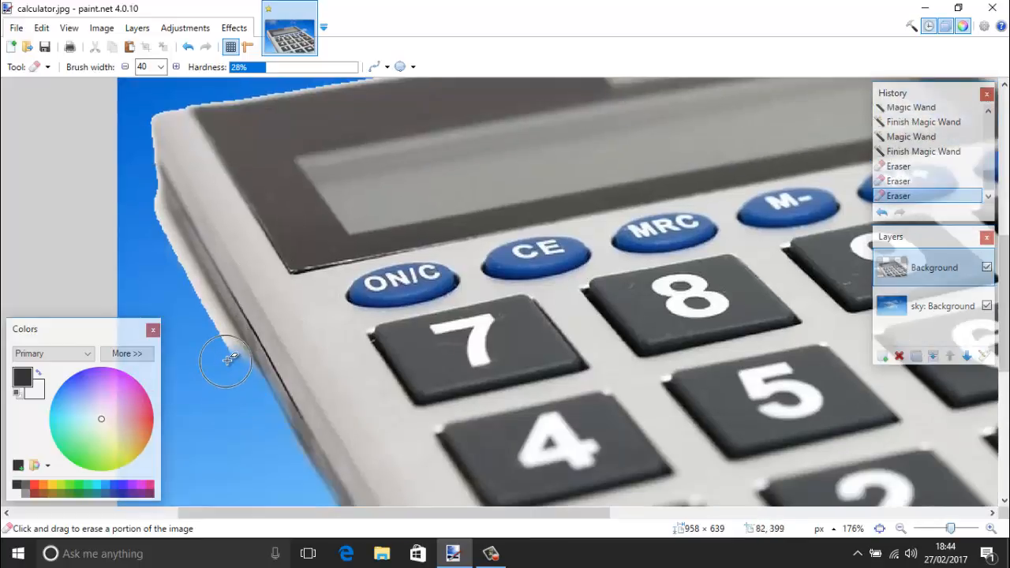
pyautogui.moveTo(228, 361); pyautogui.dragTo(199, 314)
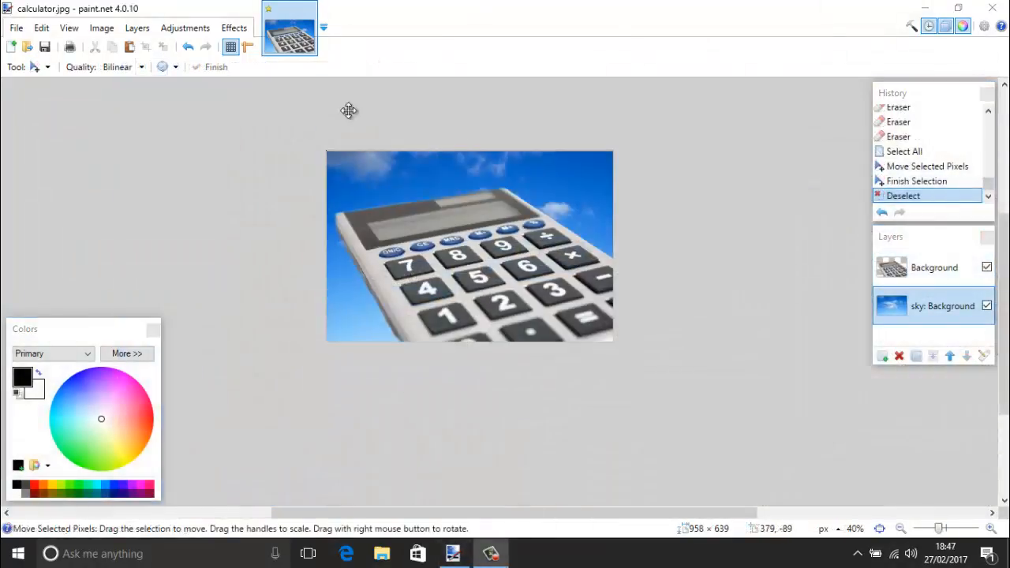
# Switch from the Move Selected Pixels tool to the Eraser tool
pyautogui.scroll(2, 393, 268)
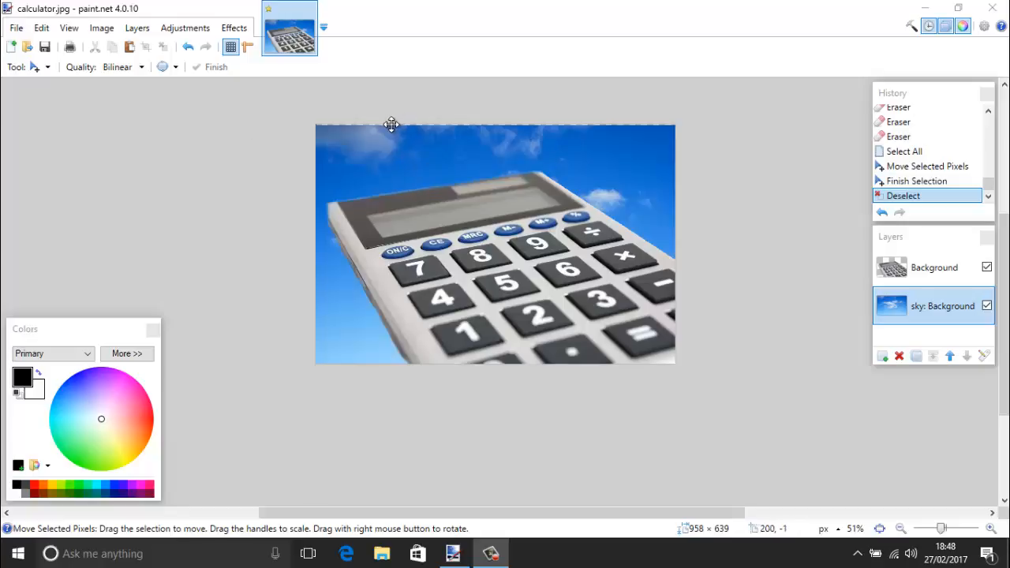
pyautogui.click(36, 67)
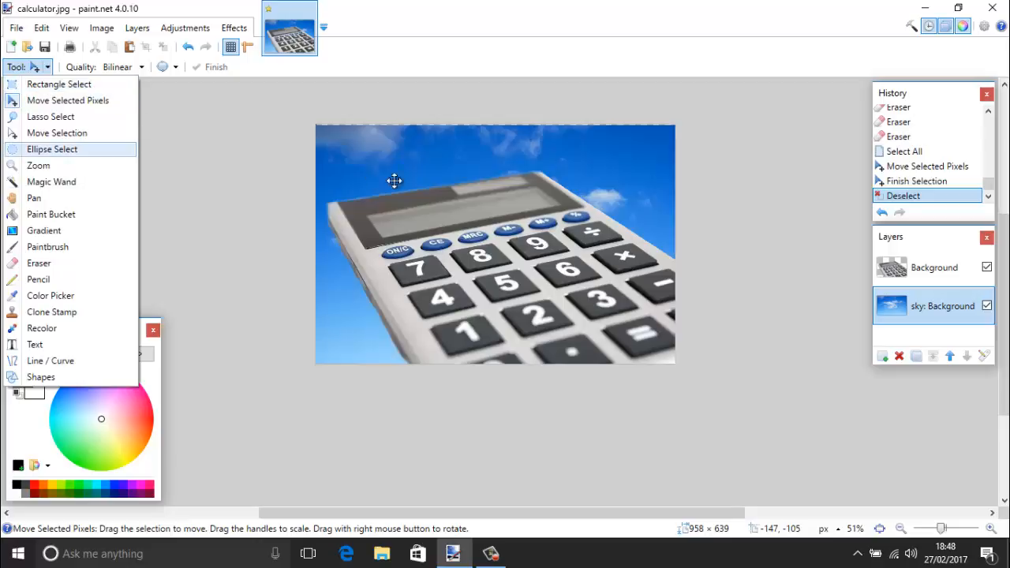
pyautogui.press('e')
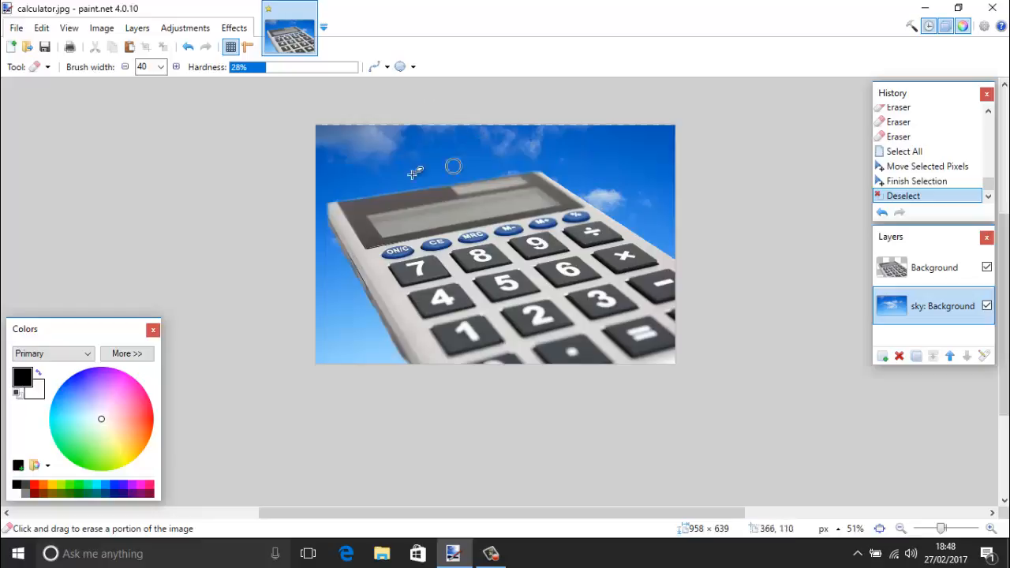
# Hide the sky layer and make the calculator layer the active one
pyautogui.click(988, 307)
pyautogui.click(935, 268)
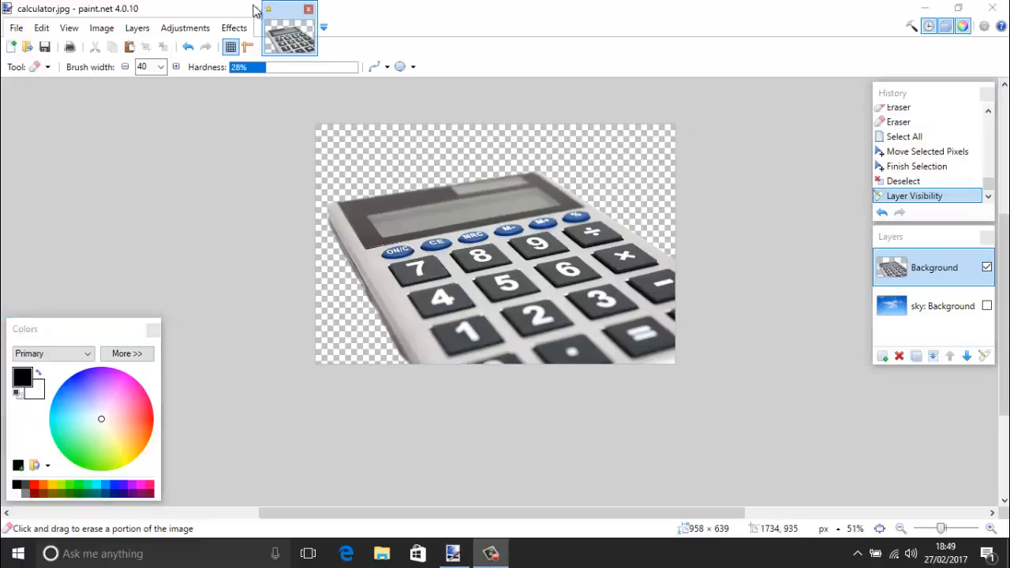
# Prepare to save the calculator image under a separate file with PNG as the file type, and cancel the save
pyautogui.click(16, 28)
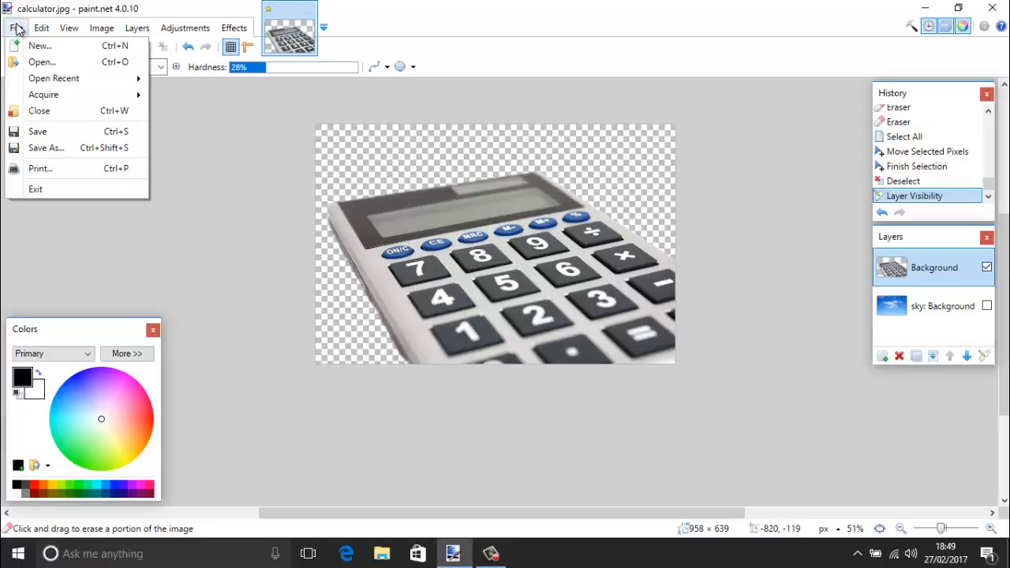
pyautogui.click(84, 153)
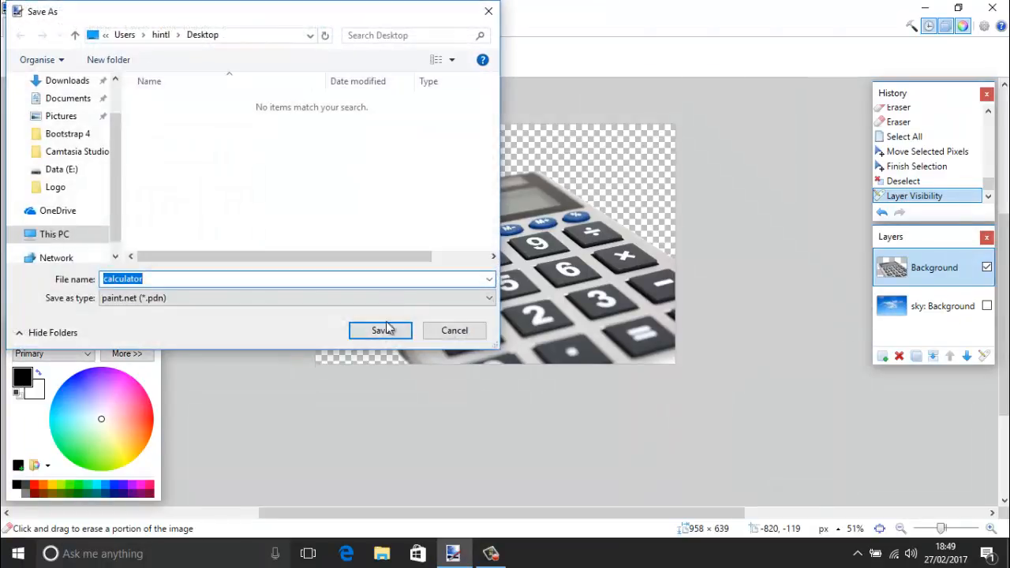
pyautogui.click(164, 298)
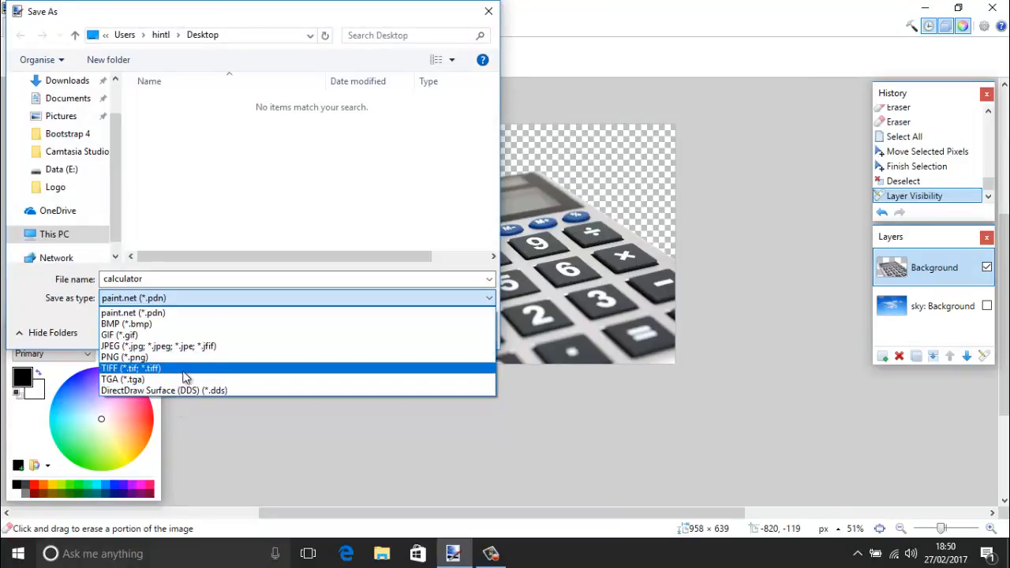
pyautogui.click(133, 359)
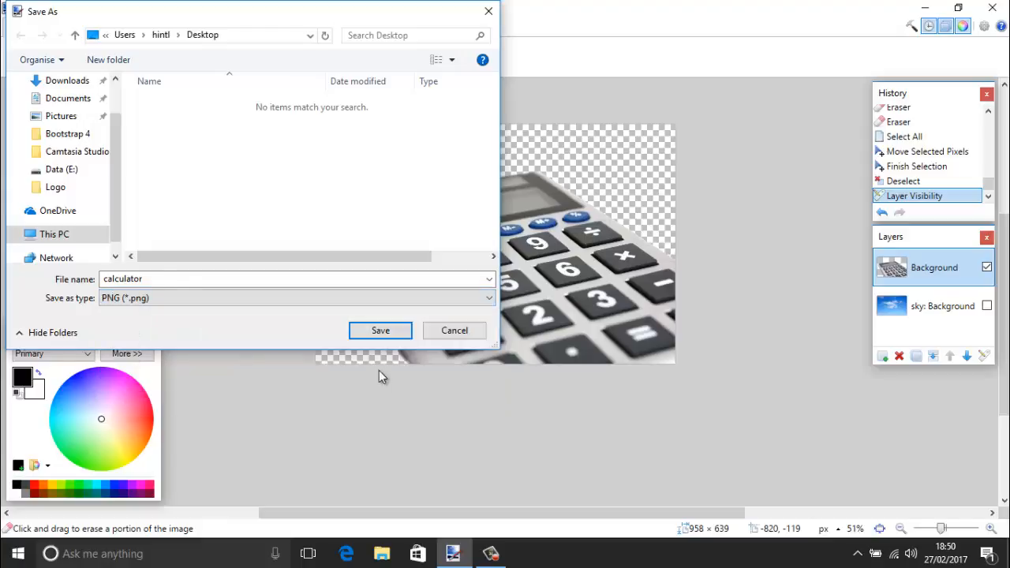
pyautogui.doubleClick(141, 279)
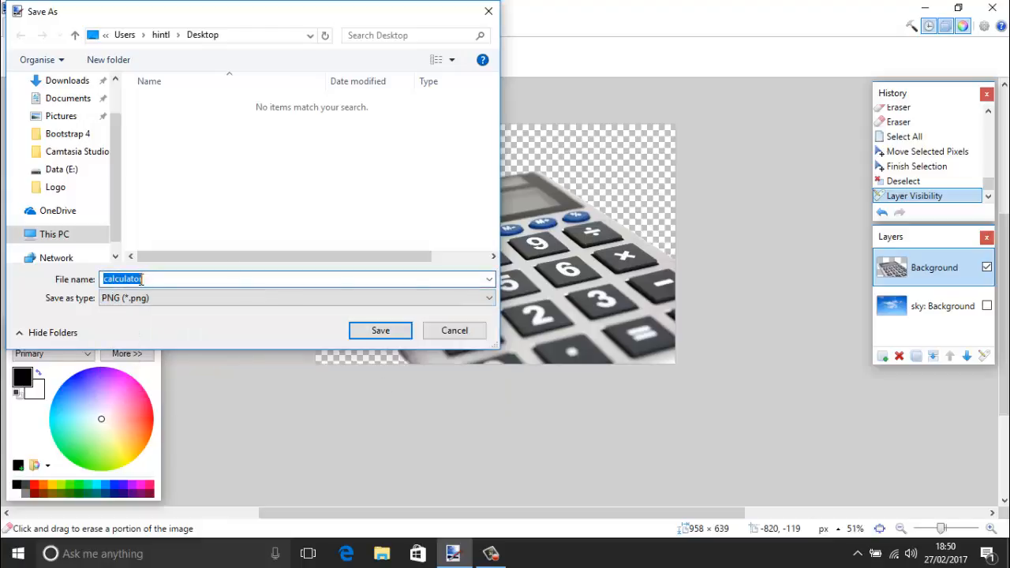
pyautogui.click(464, 332)
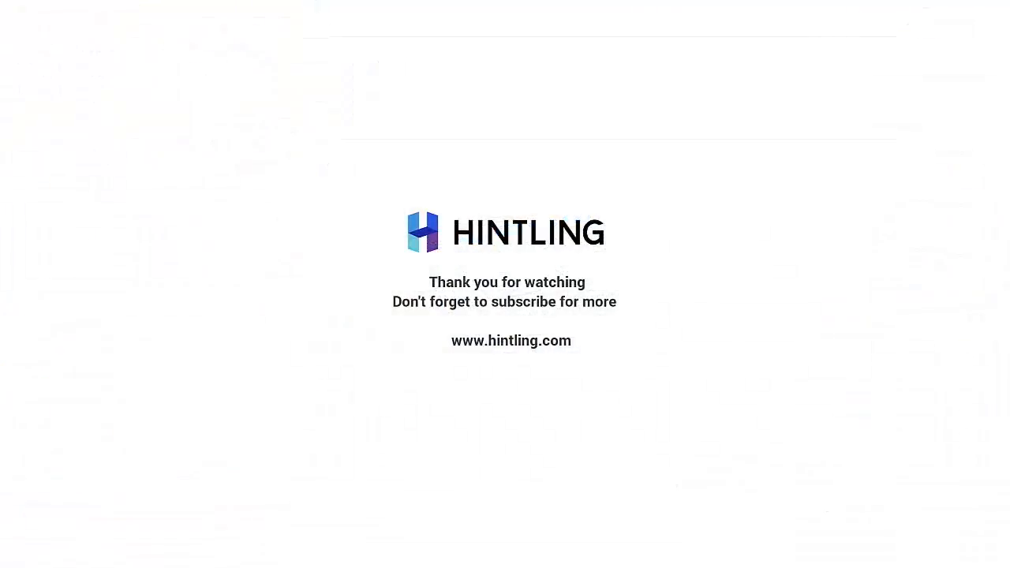